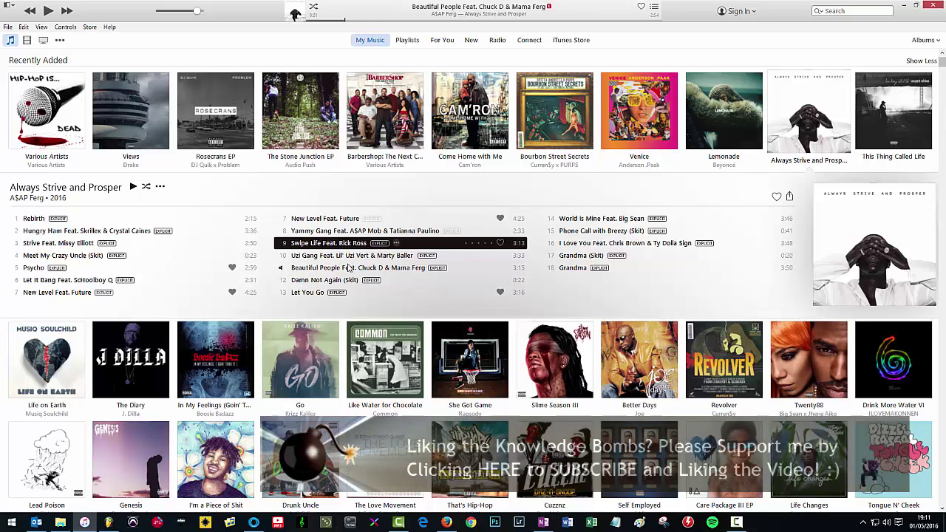
Browse the album track lists and open The Stone Junction EP by Audio Push
left_click(377, 442)
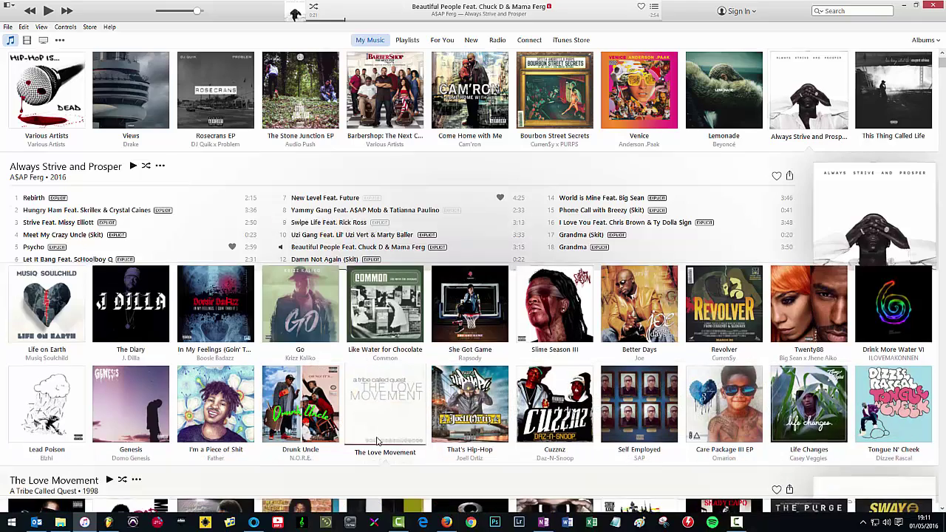
left_click(396, 201)
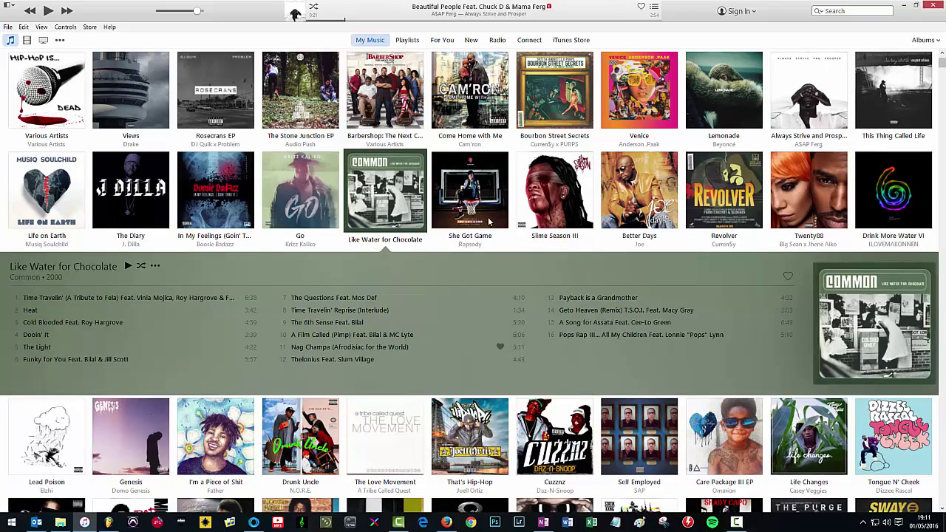
left_click(452, 191)
left_click(362, 152)
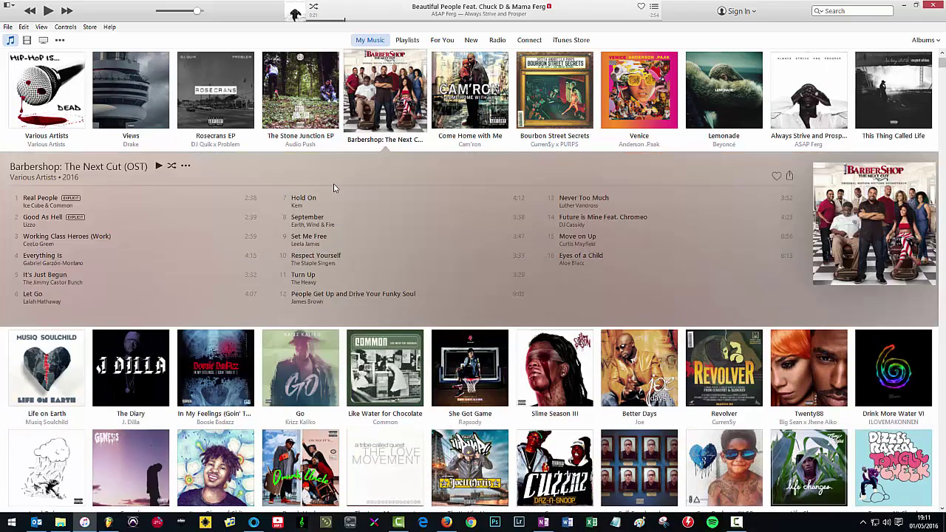
left_click(310, 120)
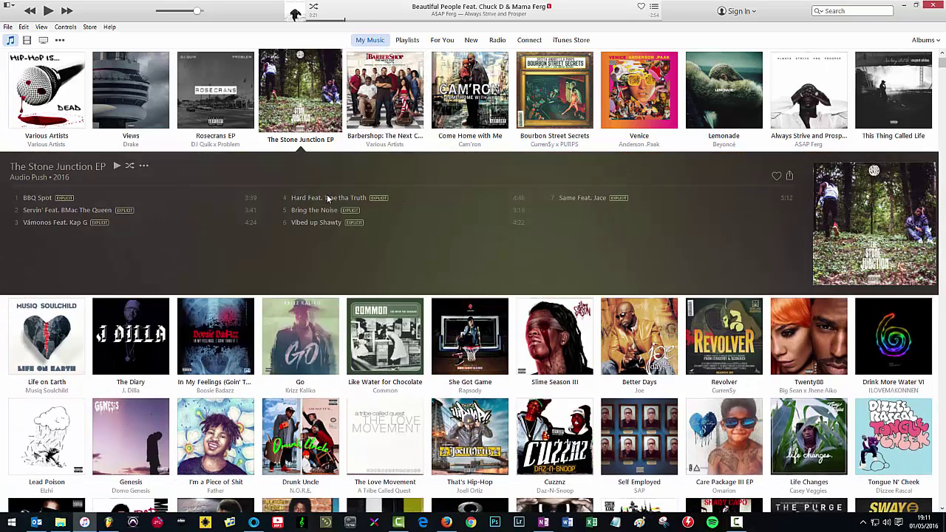
Create an MP3 version of the track "Hard Feat. Trae tha Truth"
left_click(328, 199)
right_click(328, 198)
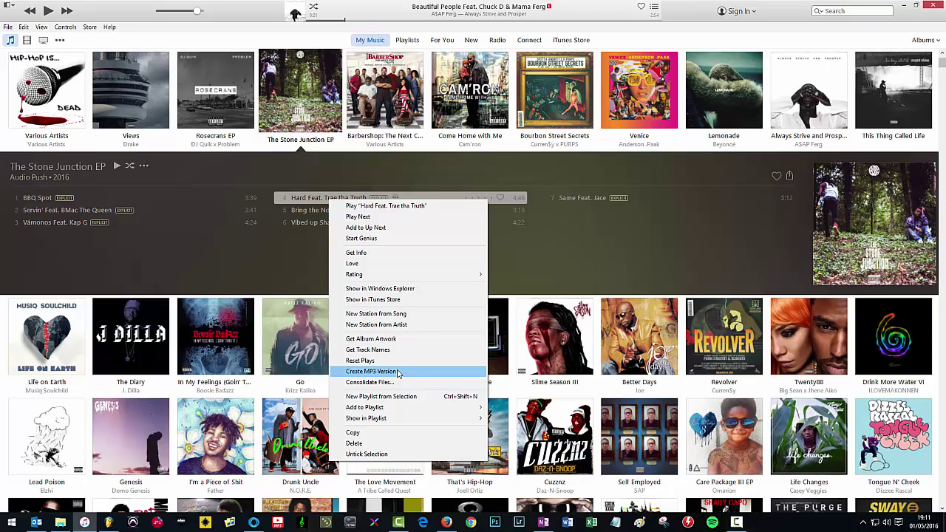
left_click(398, 371)
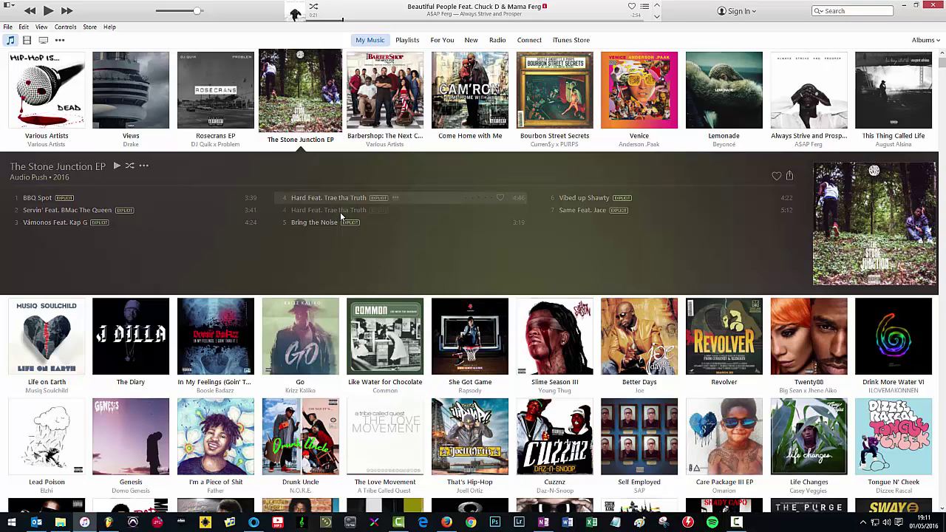
Show the duplicated "Hard Feat. Trae tha Truth" track in Windows Explorer and move the folder window aside
left_click(341, 215)
right_click(342, 215)
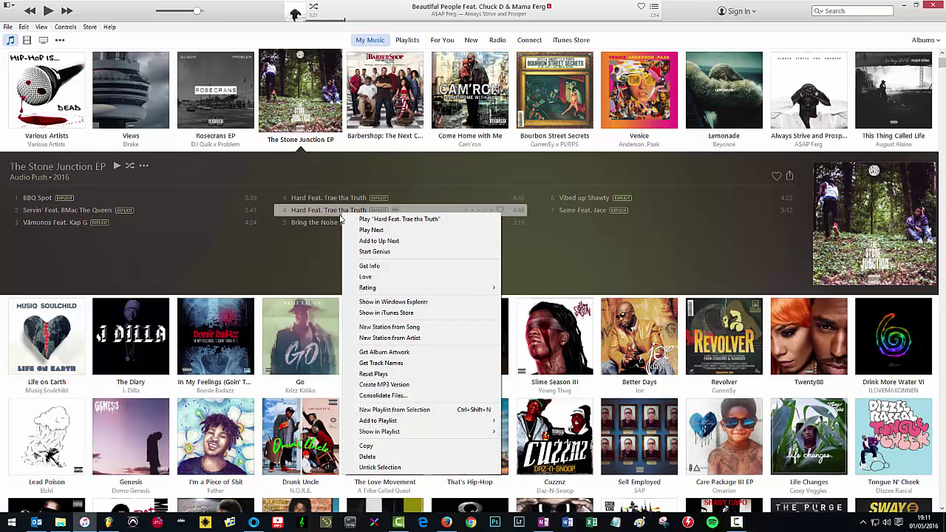
left_click(390, 301)
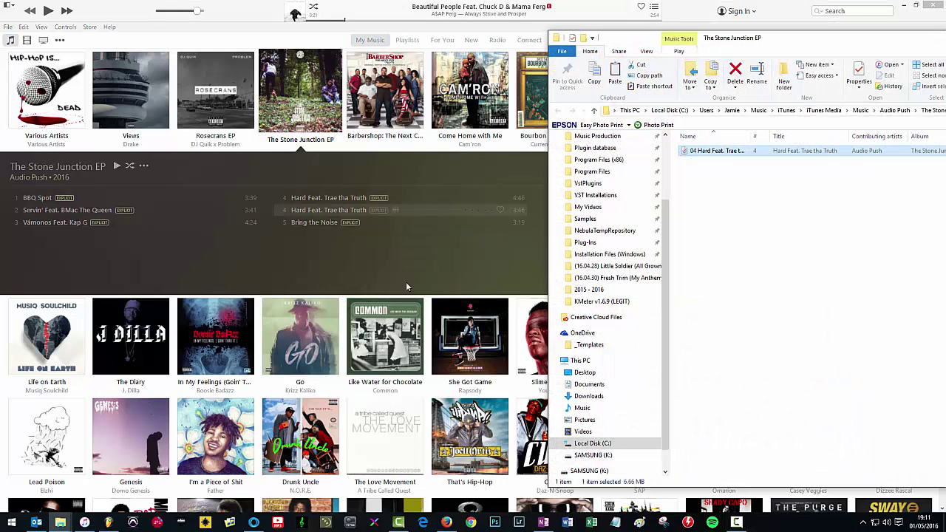
key("alt+Up")
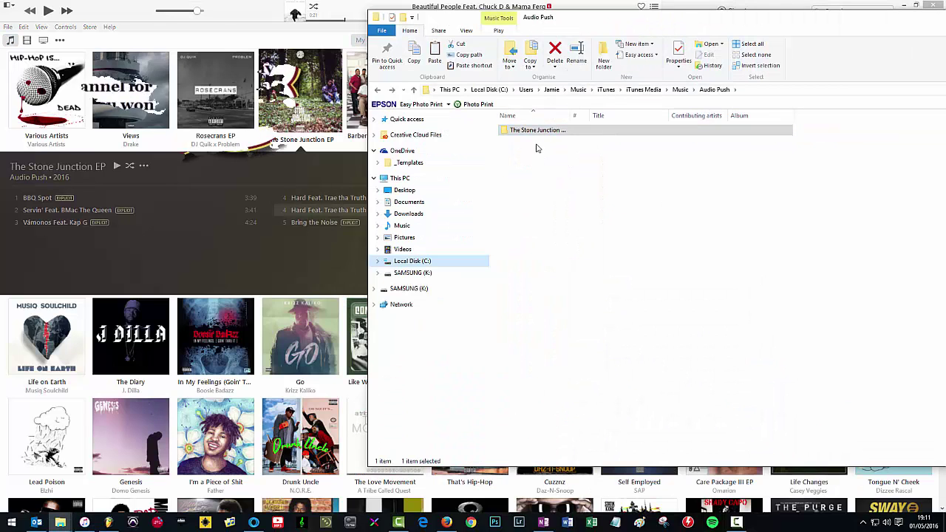
double_click(550, 139)
left_click_drag(604, 22, 806, 19)
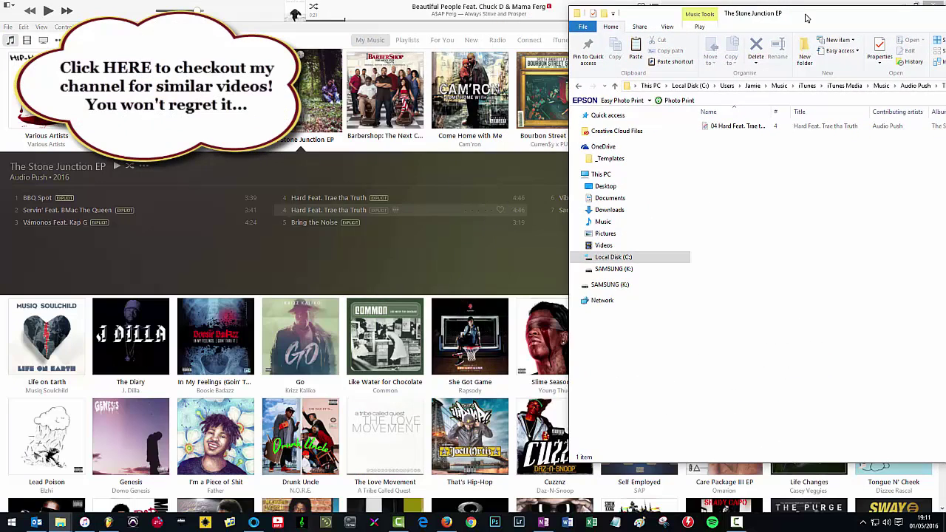
Switch to FL Studio and load the "04 Hard Feat. Trae tha Truth" file from Explorer as a new channel in the channel rack
left_click(86, 522)
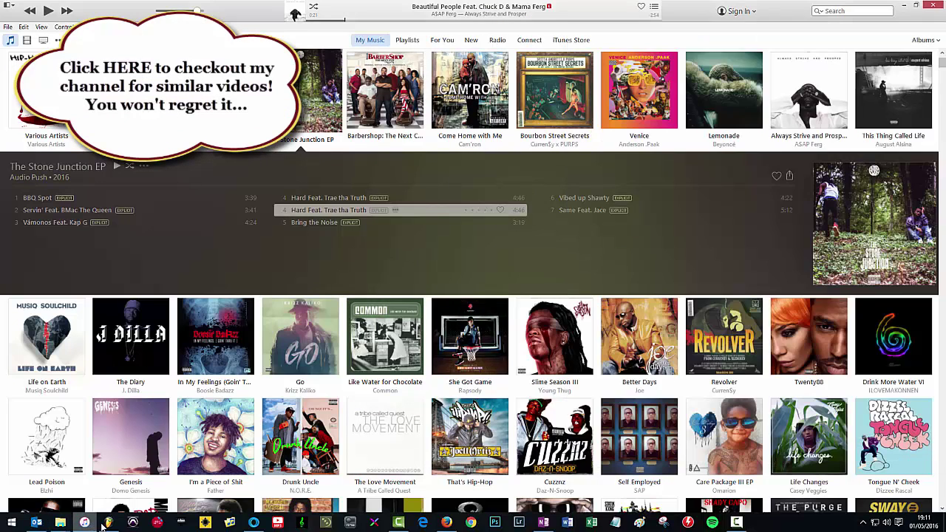
left_click(103, 522)
mouse_move(61, 522)
left_click(141, 480)
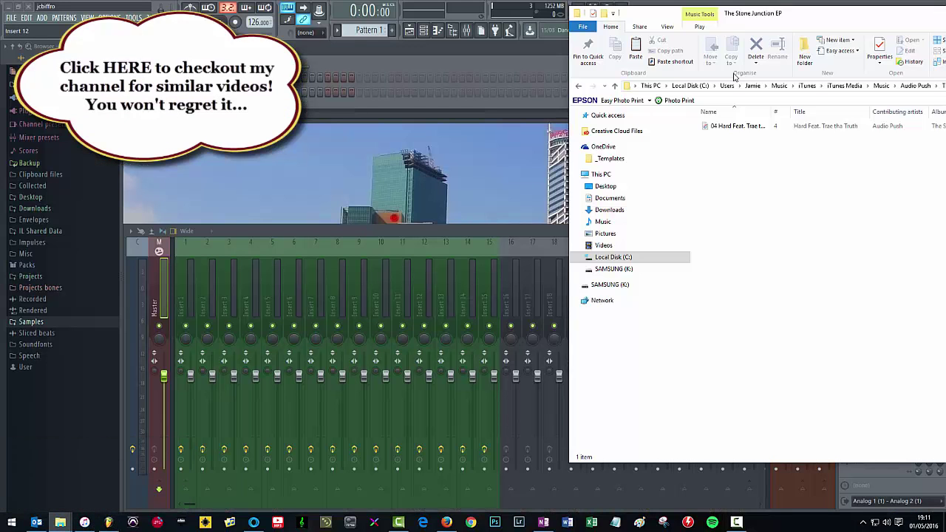
mouse_move(750, 126)
left_mouse_down()
mouse_move(331, 137)
mouse_move(688, 131)
mouse_move(262, 122)
mouse_move(224, 108)
left_mouse_up()
Place the "04 Hard Feat. Trae tha Truth" file as an audio clip at the start of Track 10 in the playlist
key("F5")
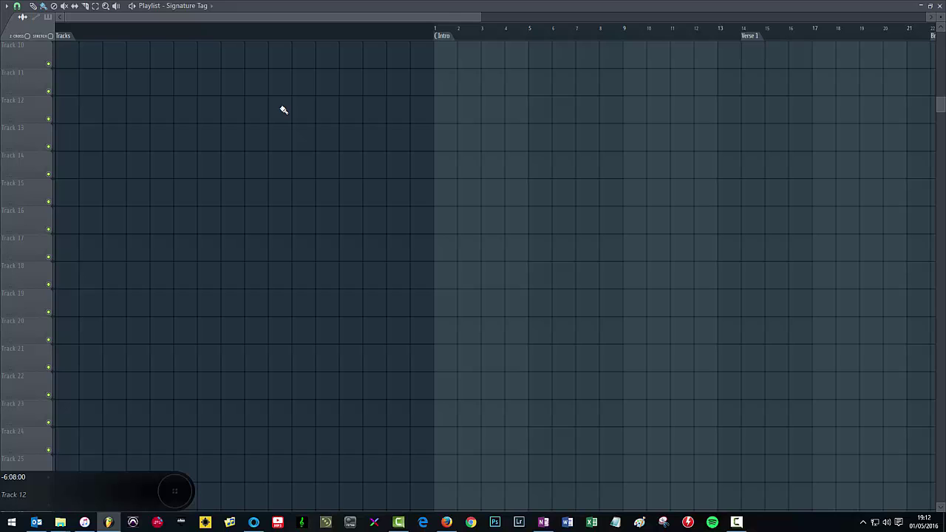
key("F5")
key("alt+Tab")
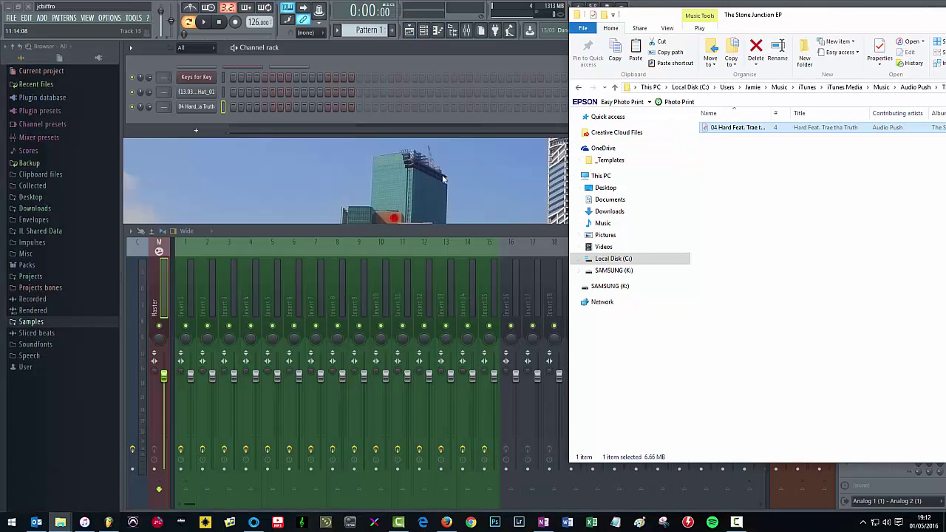
left_click(517, 164)
key("F5")
key("alt+Tab")
left_click_drag(741, 131, 266, 144)
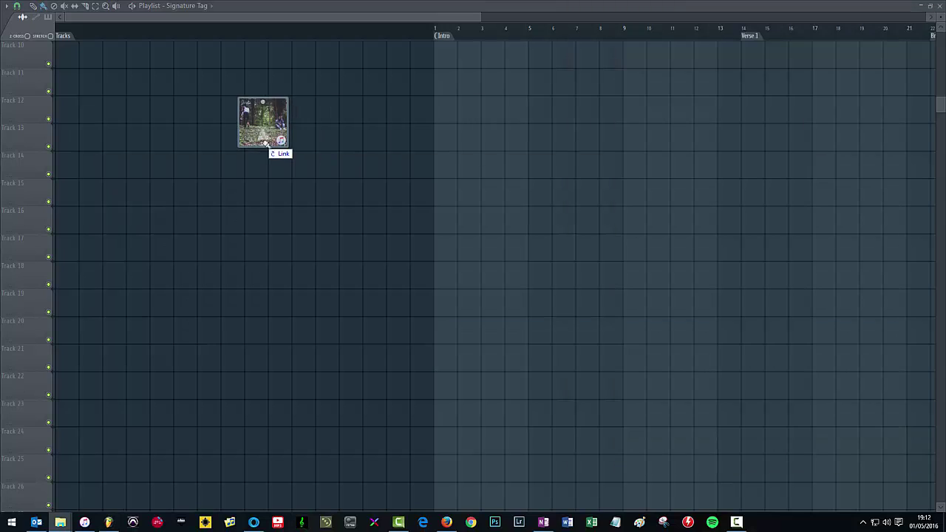
left_click_drag(366, 127, 166, 47)
Bring up the Always Strive and Prosper [iTunes] folder and add the Type column to its file list
key("alt+Tab")
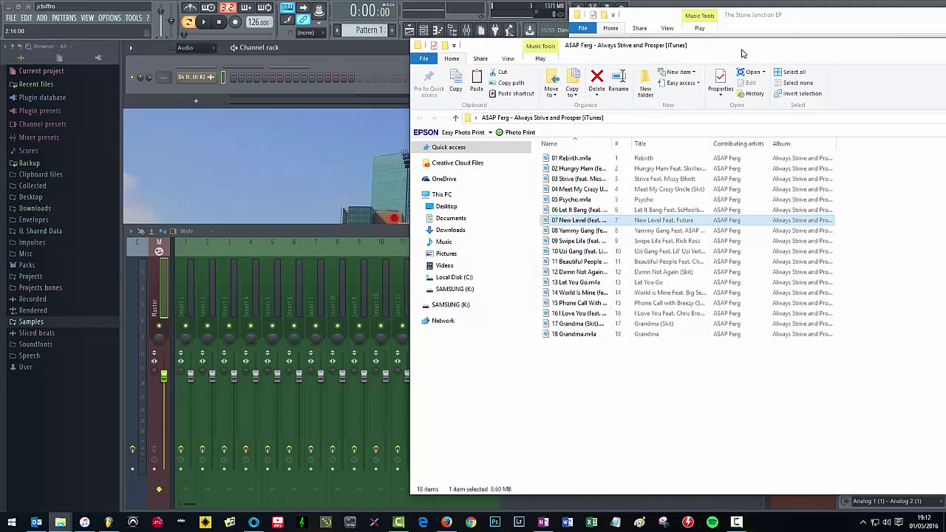
left_click_drag(741, 15, 648, 38)
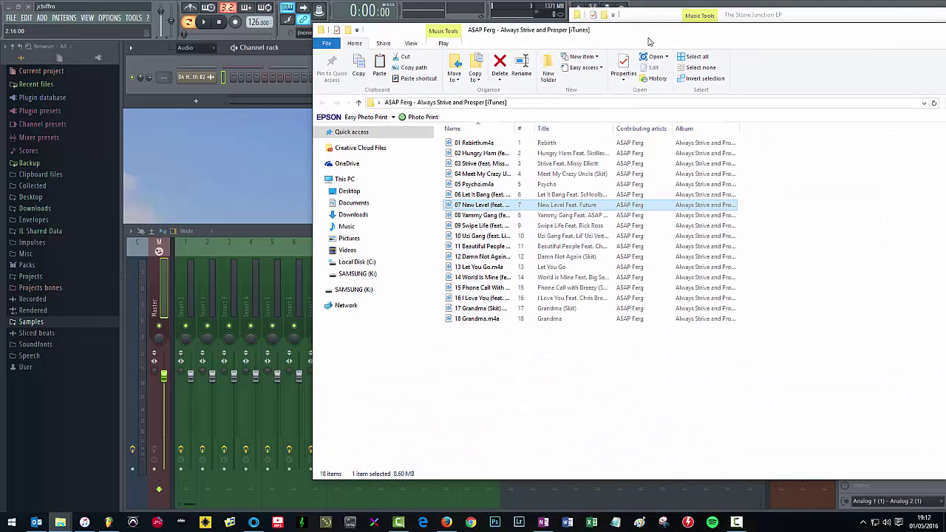
right_click(782, 124)
right_click(784, 117)
right_click(766, 139)
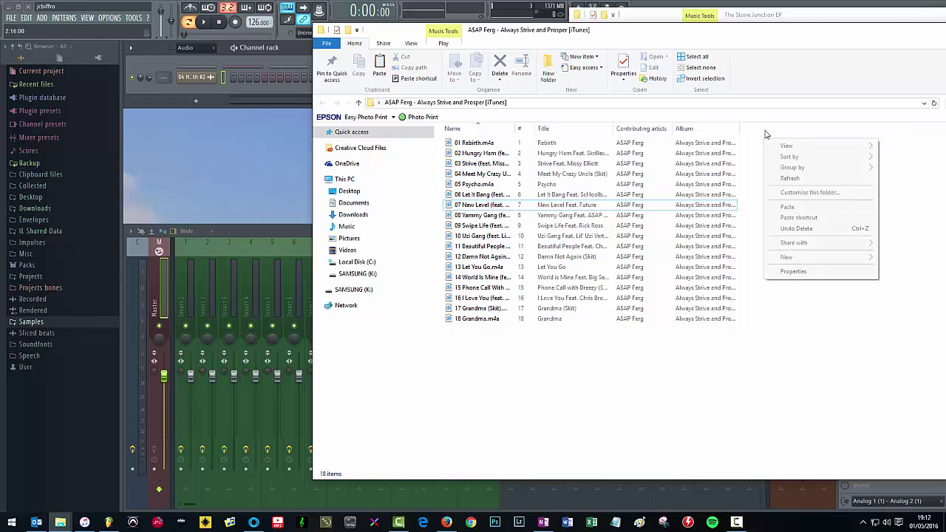
right_click(766, 130)
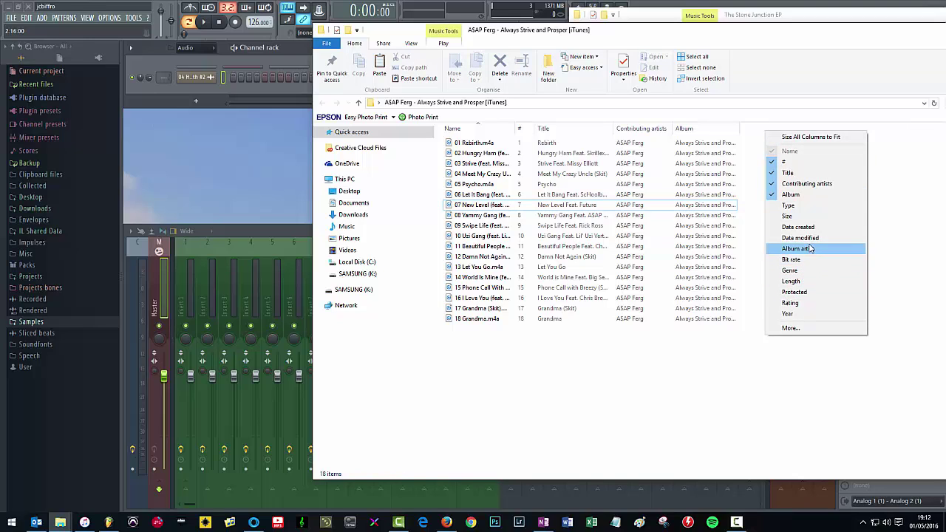
left_click(813, 205)
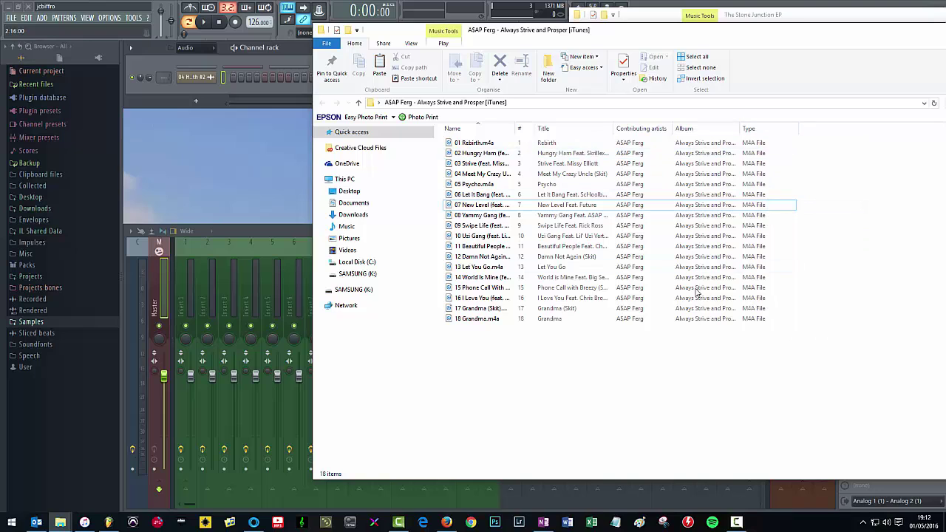
left_click_drag(592, 37, 704, 31)
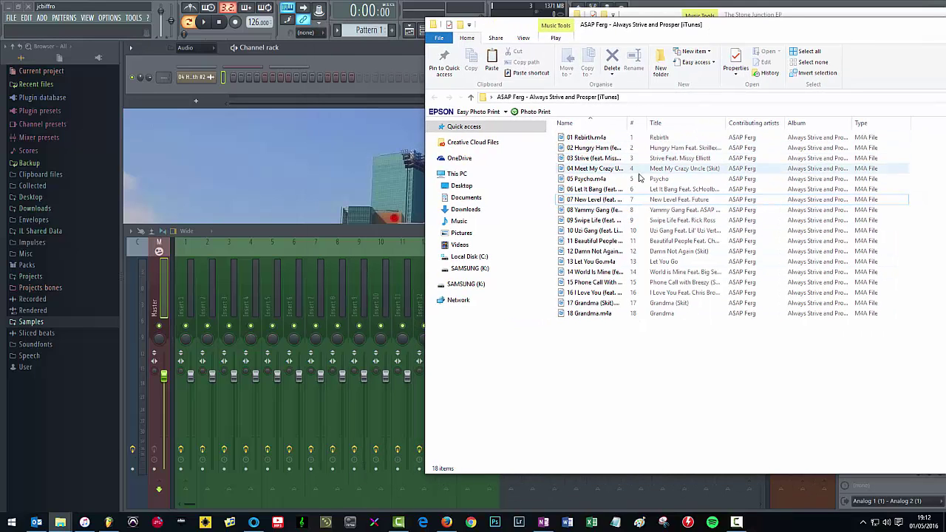
left_click_drag(627, 158, 209, 96)
left_click(209, 95)
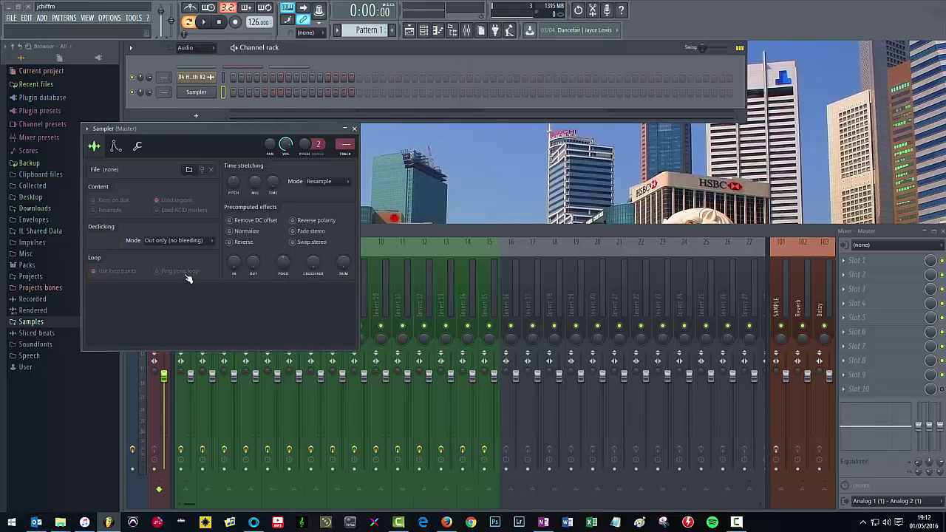
left_click_drag(270, 127, 340, 127)
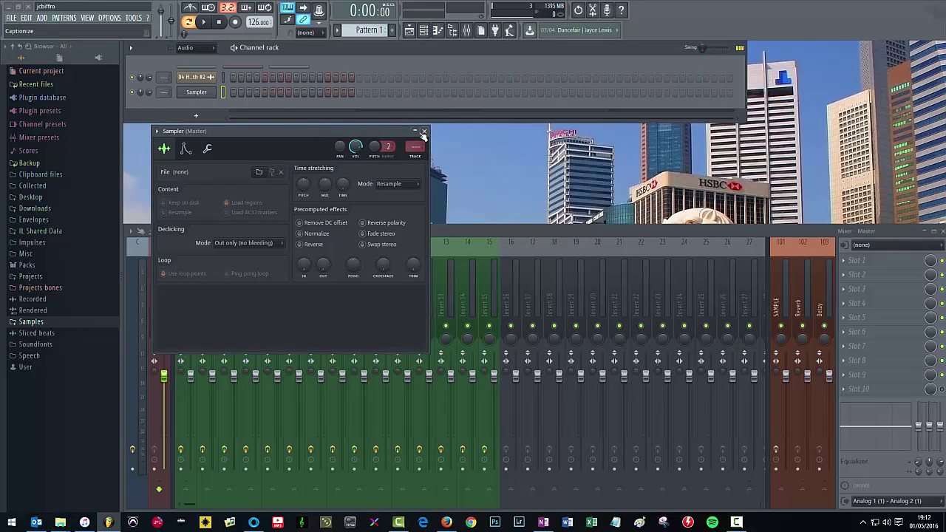
left_click(414, 127)
left_click(424, 127)
Check the playlist for the imported clips and return to the channel rack and mixer
key("F5")
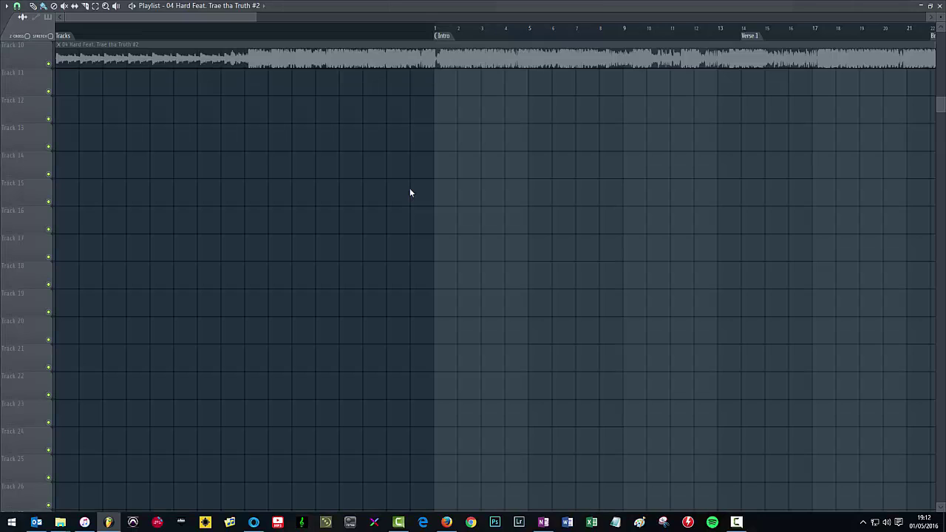
key("alt+Tab")
left_click(306, 160)
key("F5")
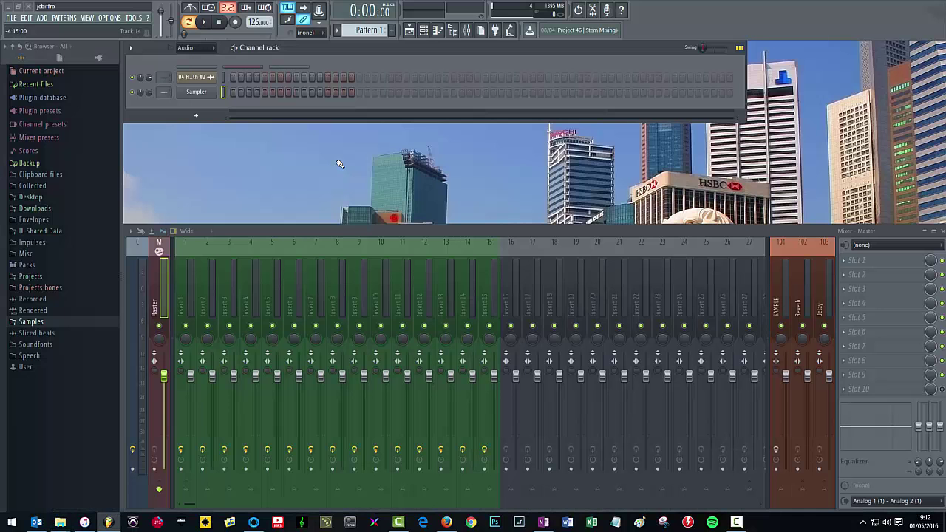
Switch to iTunes and review the conversion command available for the second "Hard Feat. Trae tha Truth" entry
left_click(84, 522)
right_click(328, 213)
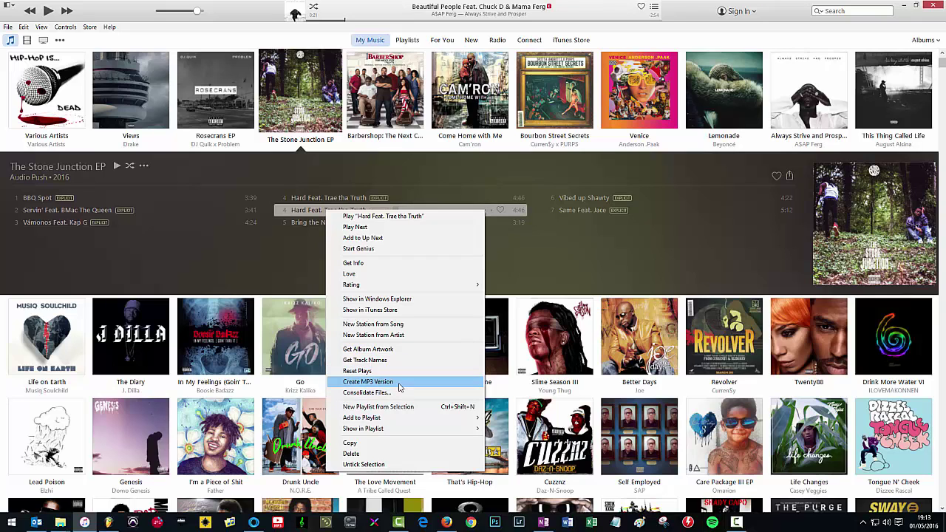
left_click(323, 214)
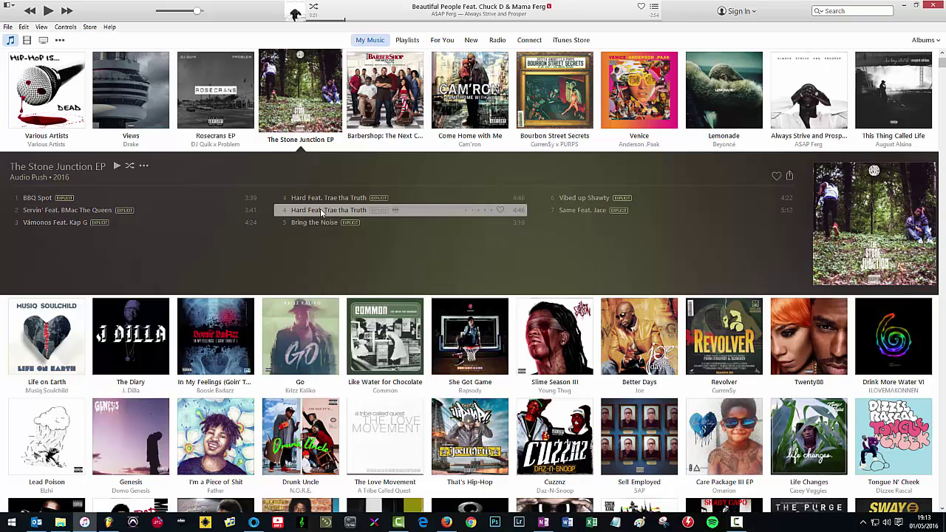
Open the CD Import Settings in the preferences, review the available encoders, and close the dialogs without changing the encoder
left_click(42, 26)
mouse_move(67, 30)
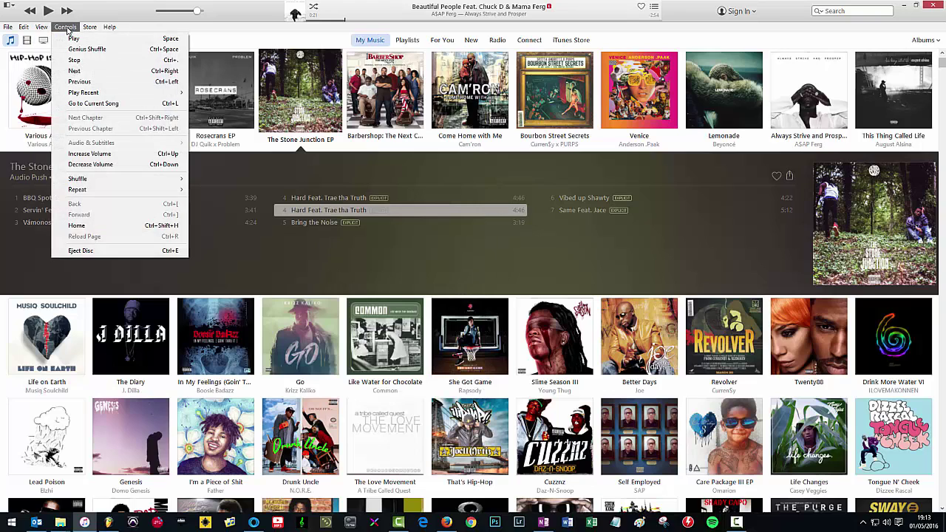
mouse_move(25, 28)
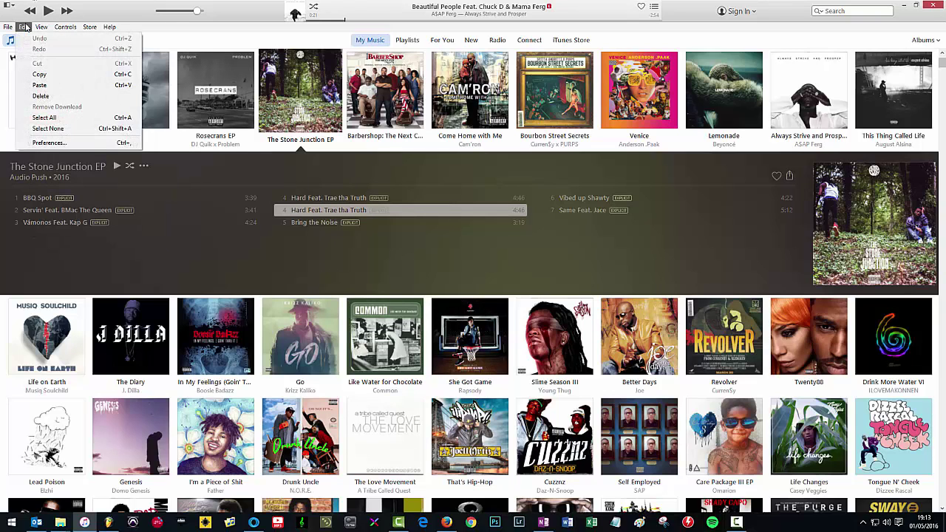
left_click(52, 142)
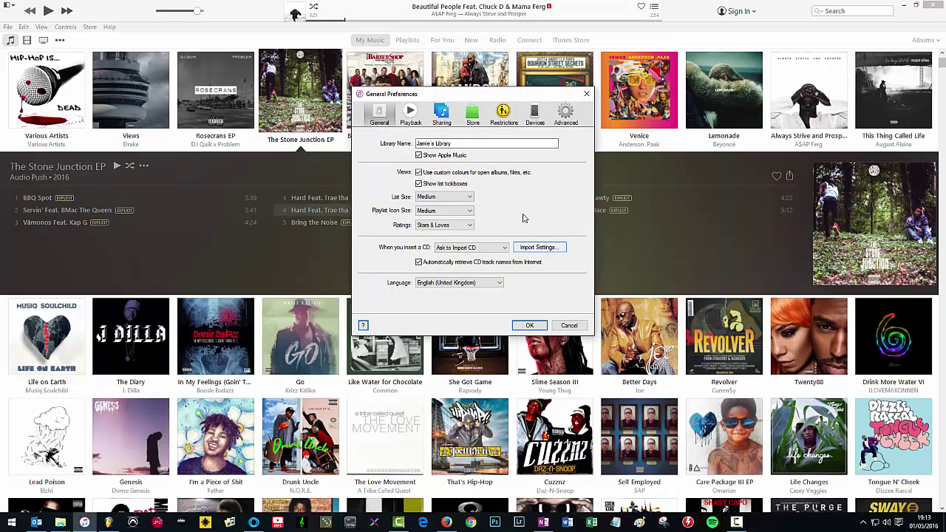
left_click(549, 250)
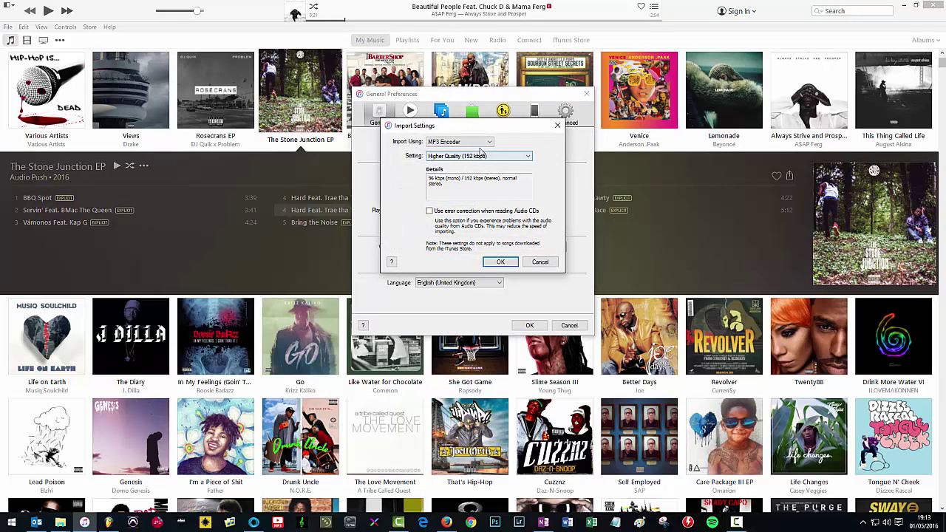
left_click(469, 142)
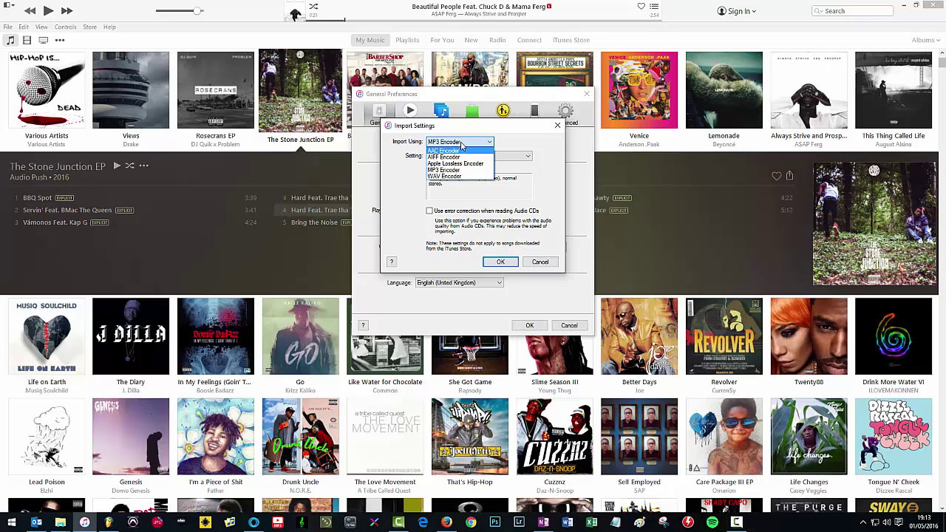
left_click(545, 265)
left_click(540, 262)
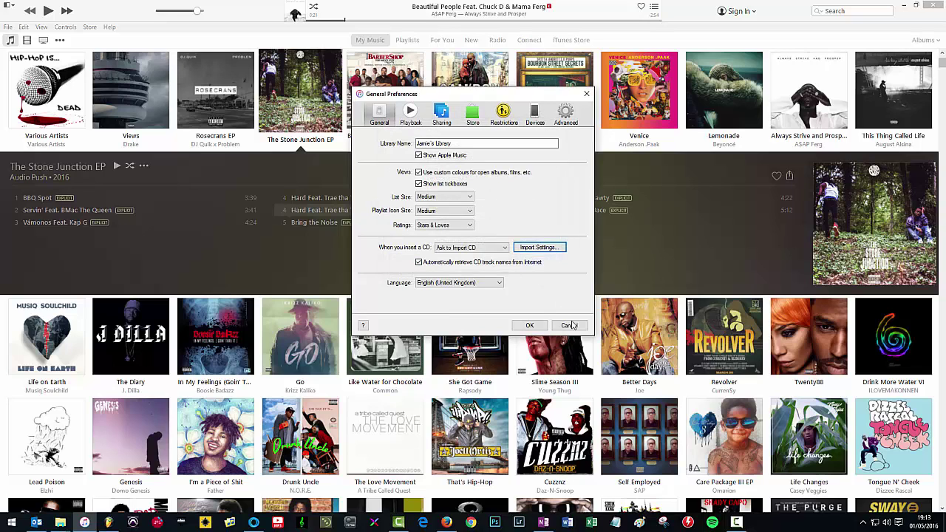
left_click(529, 325)
Check which conversion command is offered for both "Hard Feat. Trae tha Truth" entries in The Stone Junction EP
right_click(320, 209)
left_click(301, 213)
right_click(300, 211)
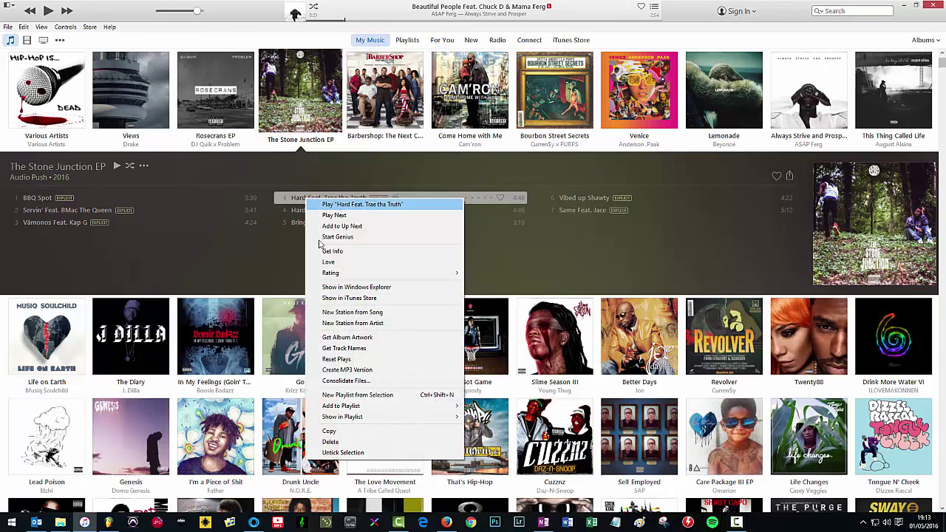
Open the iTunes preferences, look through the Playback settings, and return to the General settings
left_click(128, 4)
left_click(63, 27)
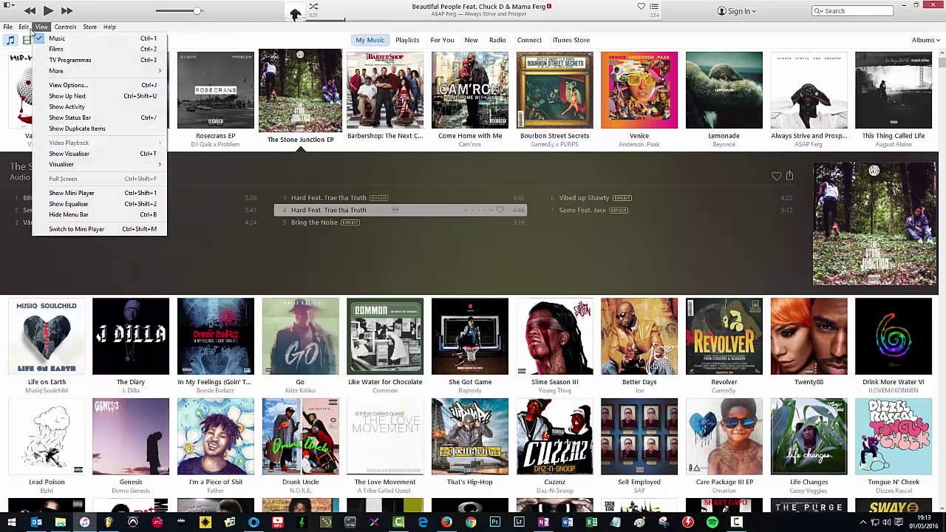
left_click(59, 139)
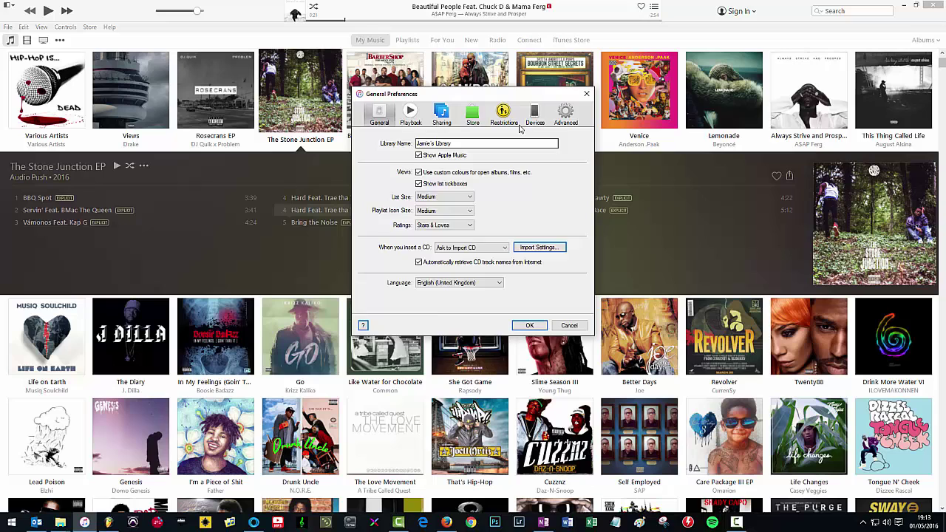
left_click(505, 116)
left_click(441, 114)
left_click(411, 115)
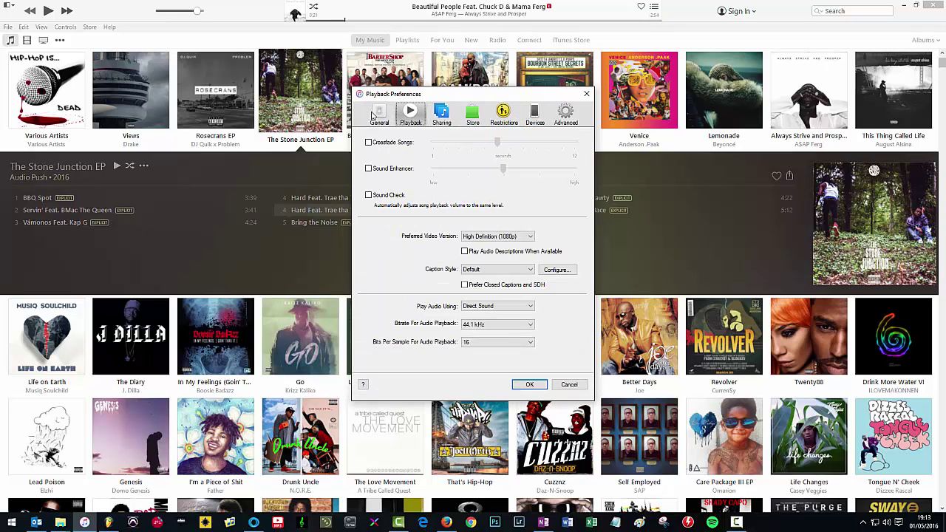
left_click(381, 113)
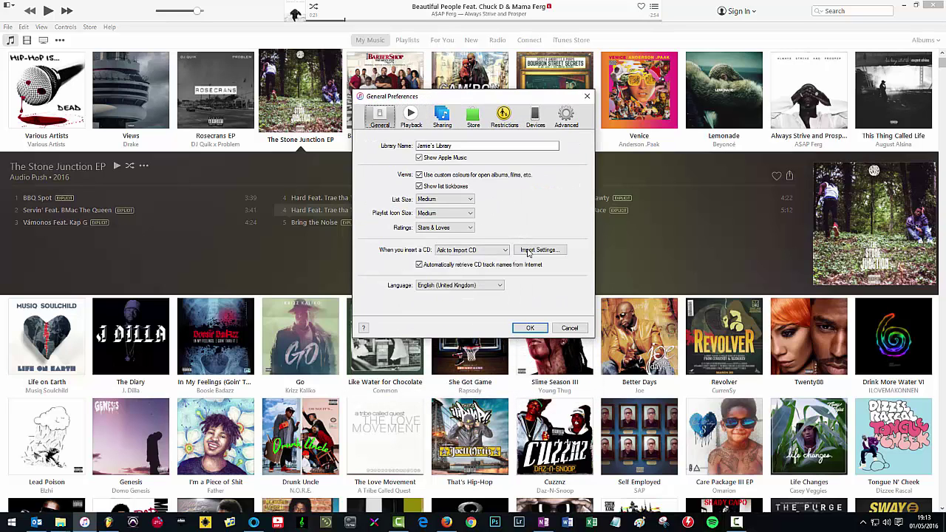
Set the CD import encoder to AAC Encoder, and check the conversion command for the second "Hard Feat. Trae tha Truth" entry
left_click(530, 251)
left_click(494, 156)
left_click(484, 141)
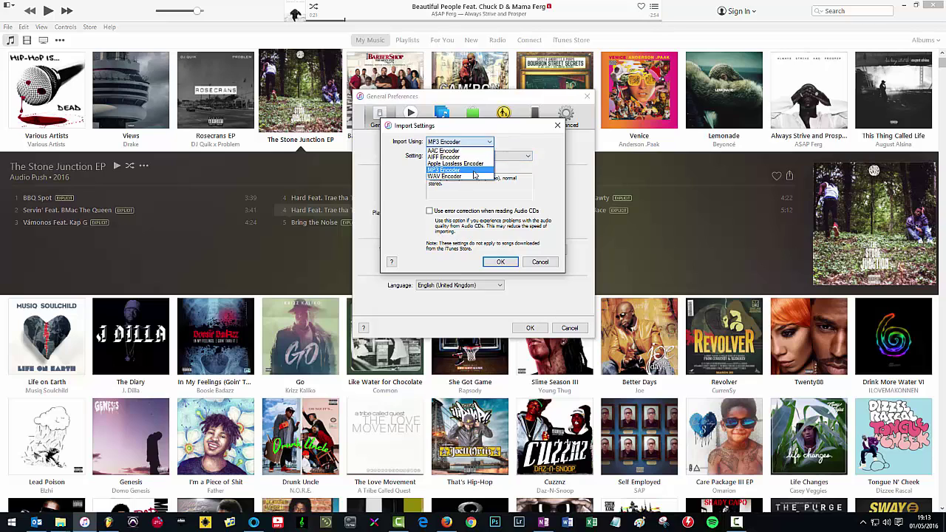
left_click(458, 150)
left_click(500, 262)
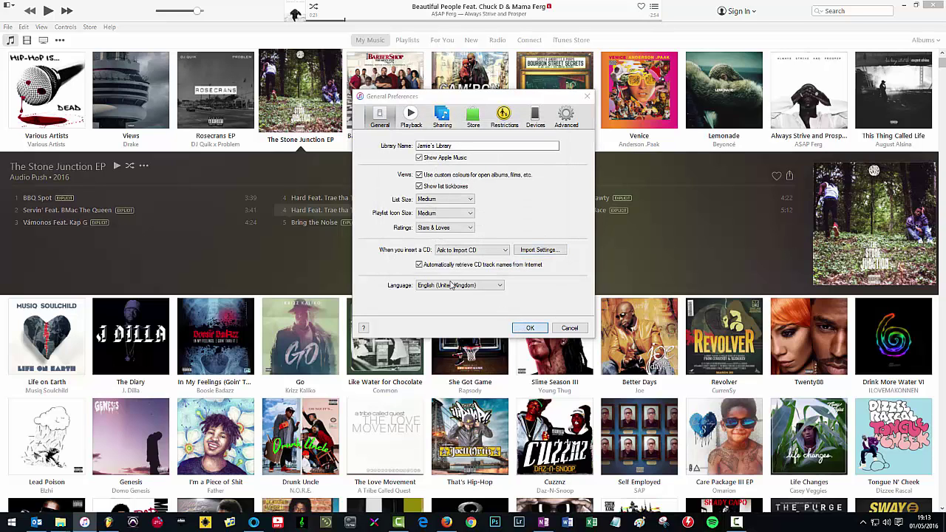
left_click(530, 328)
right_click(325, 209)
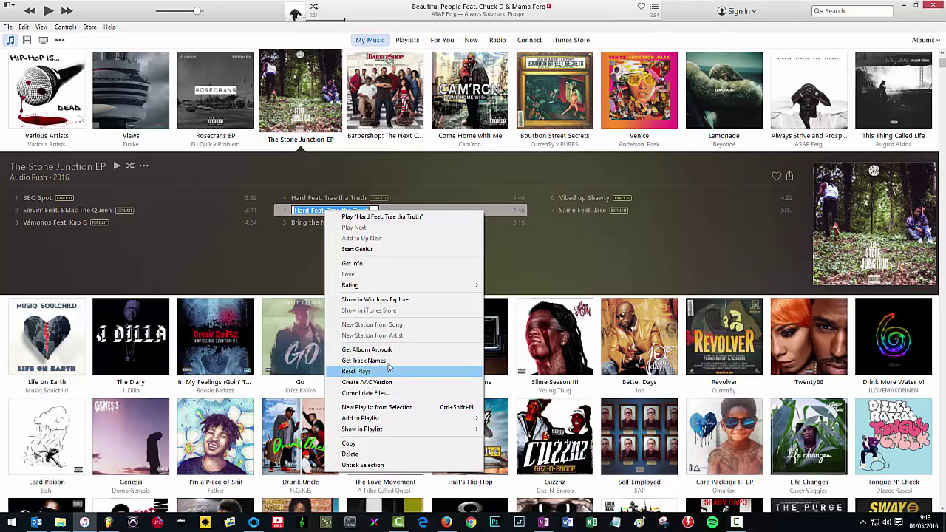